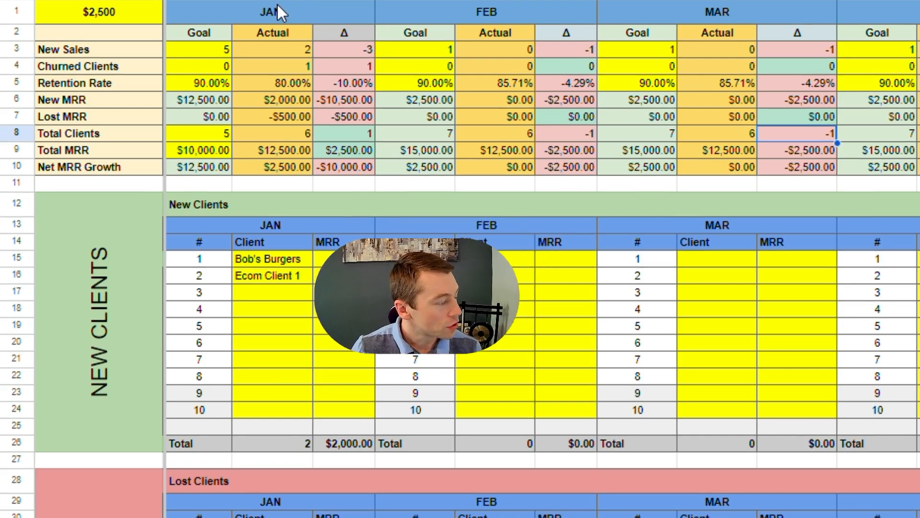
# Set the yellow amount in cell A1 to $1,000.
pyautogui.click(118, 8)
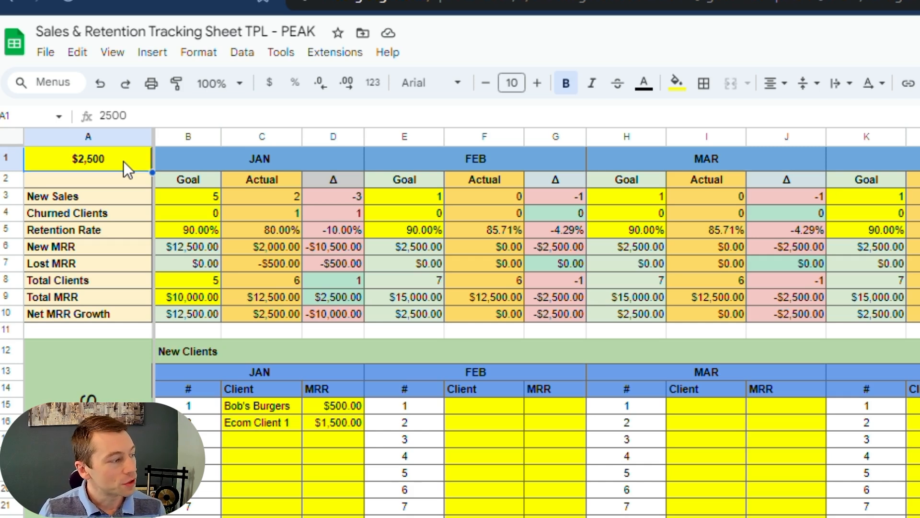
pyautogui.doubleClick(123, 161)
pyautogui.press('BackSpace')
pyautogui.press('BackSpace')
pyautogui.press('BackSpace')
pyautogui.press('BackSpace')
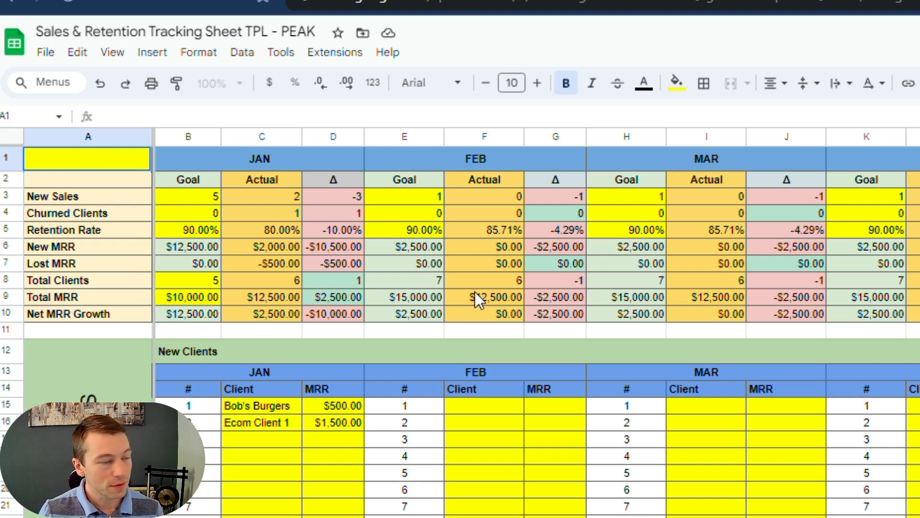
pyautogui.write('1000')
pyautogui.press('Return')
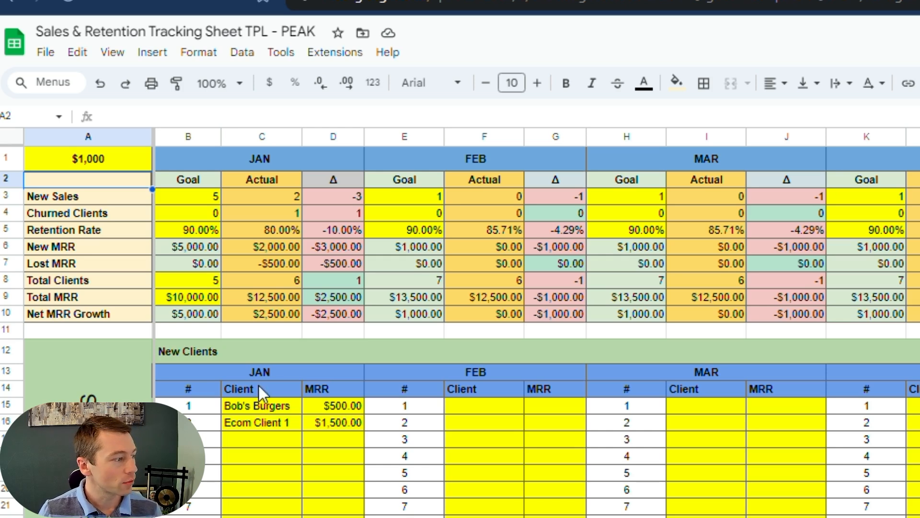
pyautogui.click(294, 153)
pyautogui.hotkey('ctrl', 'shift', 'End')
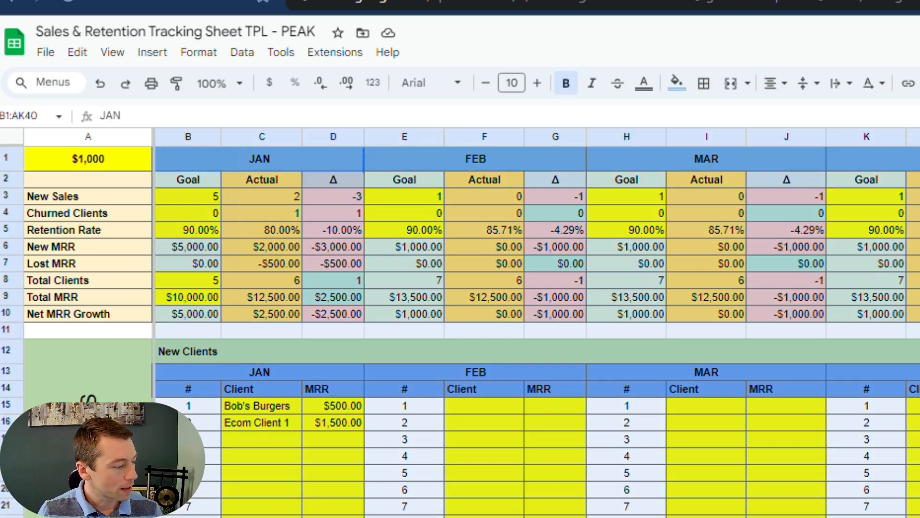
pyautogui.press('Tab')
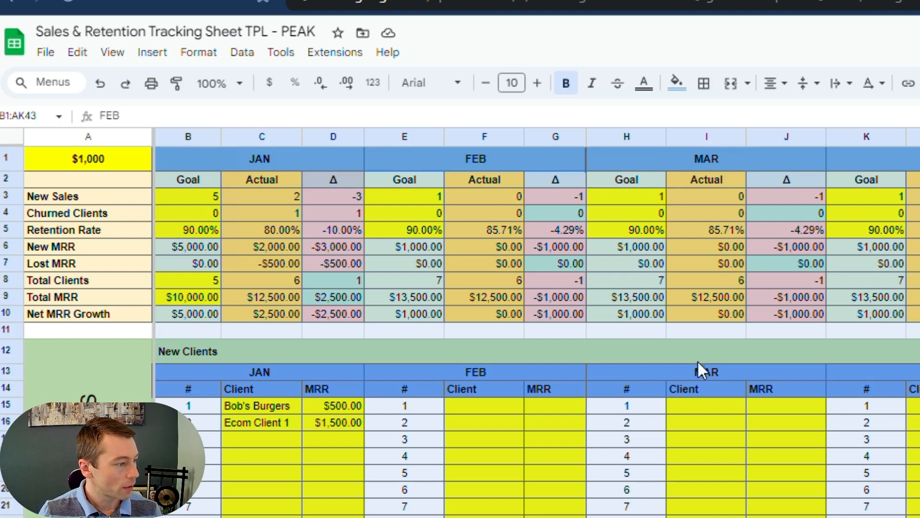
pyautogui.click(777, 169)
pyautogui.hscroll(10, 220, 225)
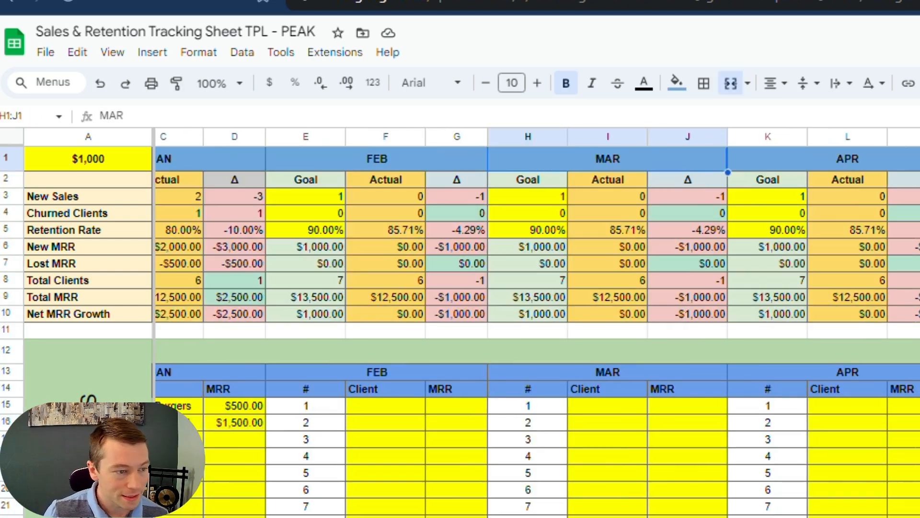
pyautogui.hscroll(-10, 221, 224)
# Rename the JAN and FEB headers in row 1 as JUN and JUL, and clear the MAR header.
pyautogui.click(192, 201)
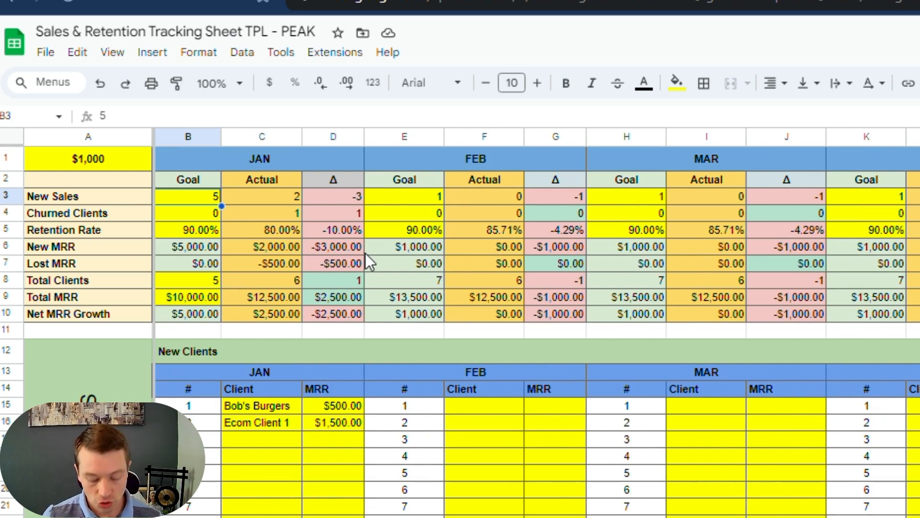
pyautogui.press('Up')
pyautogui.press('Up')
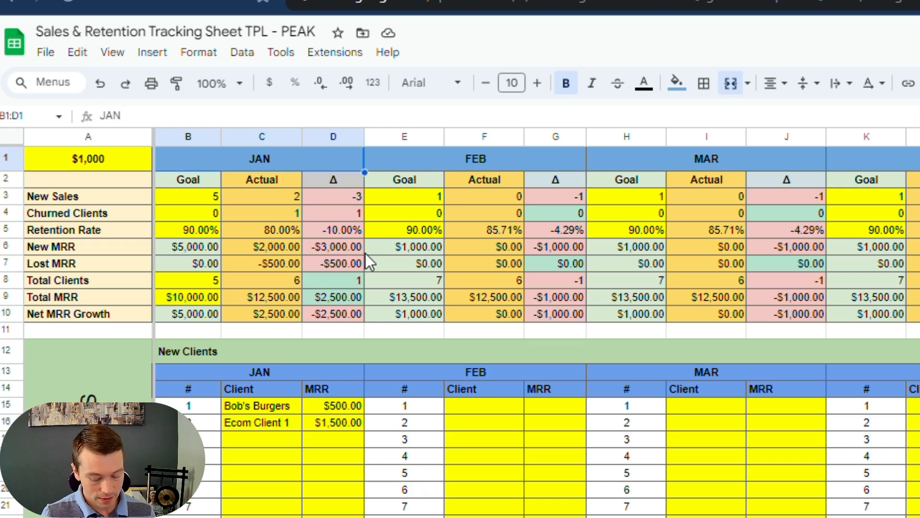
pyautogui.write('JUN')
pyautogui.press('Tab')
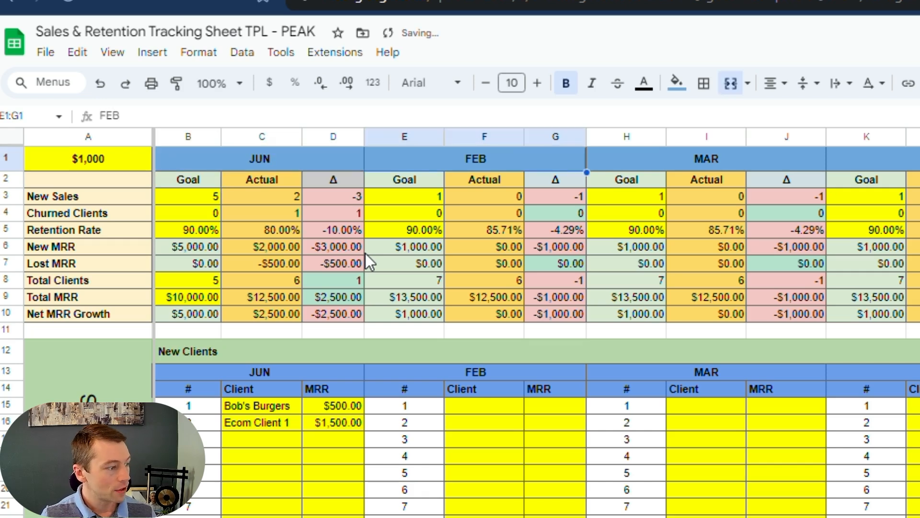
pyautogui.write('JUL')
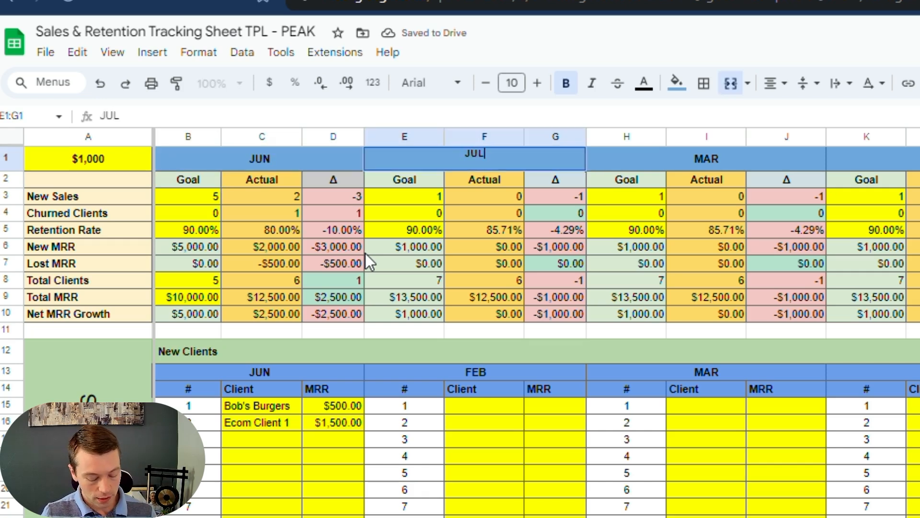
pyautogui.press('Tab')
pyautogui.write('AUG')
pyautogui.press('BackSpace')
pyautogui.press('BackSpace')
pyautogui.press('BackSpace')
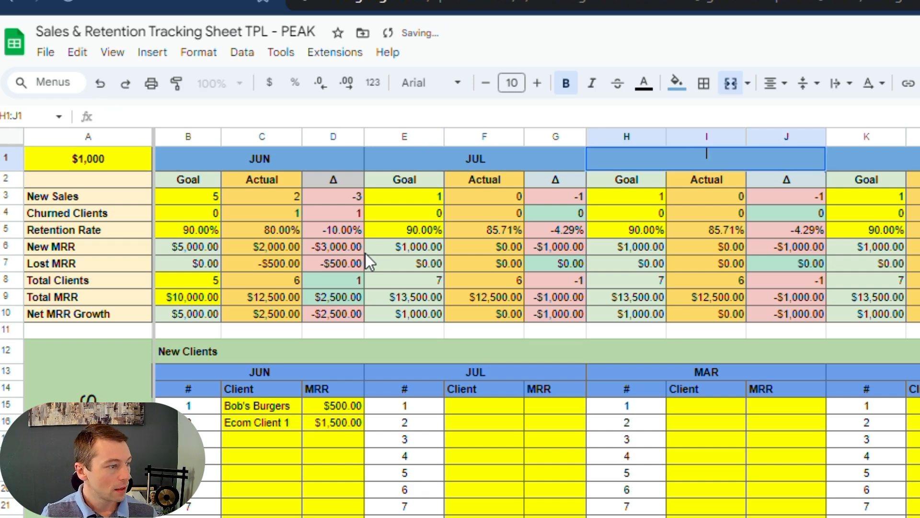
pyautogui.press('Return')
# Undo the month header changes so row 1 starts with JAN, FEB and MAR.
pyautogui.hotkey('ctrl', 'z')
pyautogui.hotkey('ctrl', 'z')
pyautogui.hotkey('ctrl', 'z')
pyautogui.press('Down')
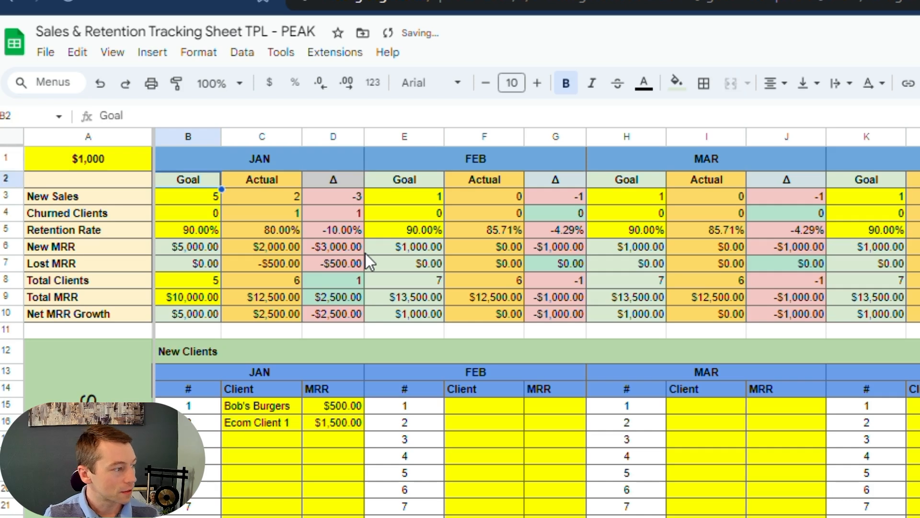
pyautogui.press('Up')
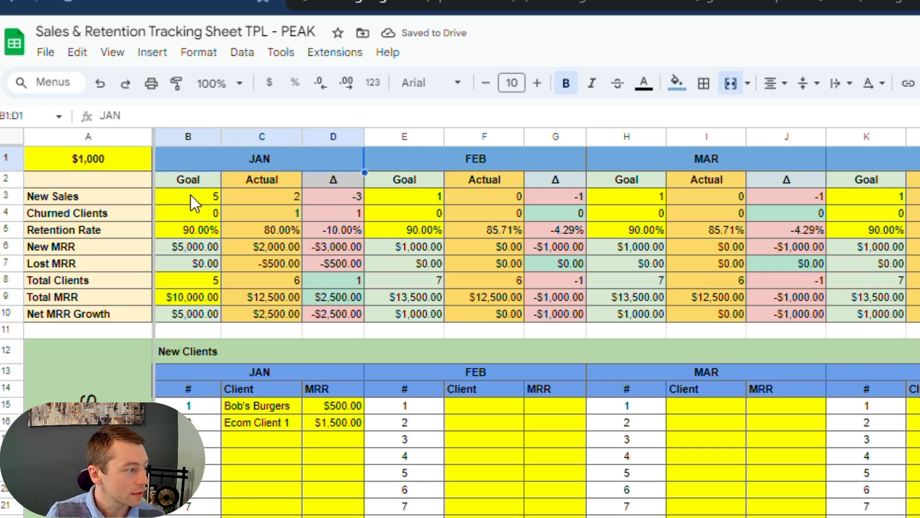
# Examine January's yellow goal cells for New Sales, Churned Clients, Retention Rate, Total Clients and Total MRR.
pyautogui.click(191, 195)
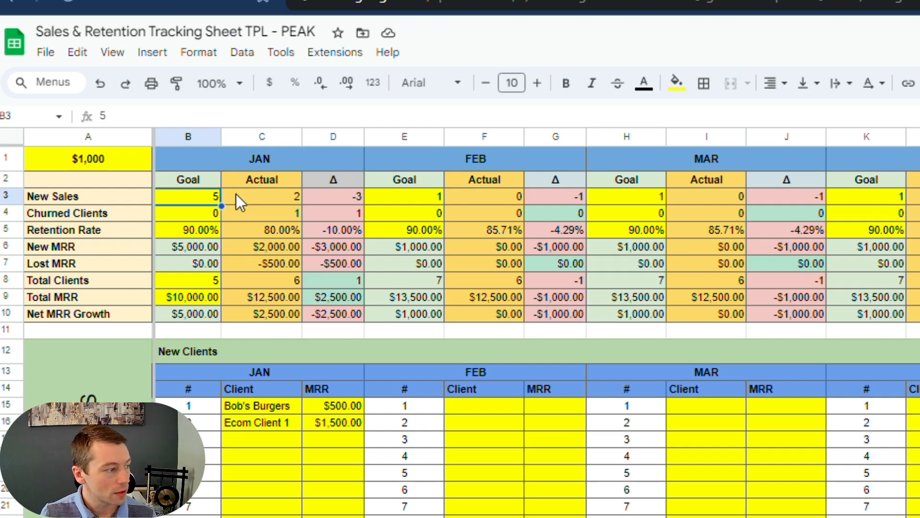
pyautogui.click(195, 216)
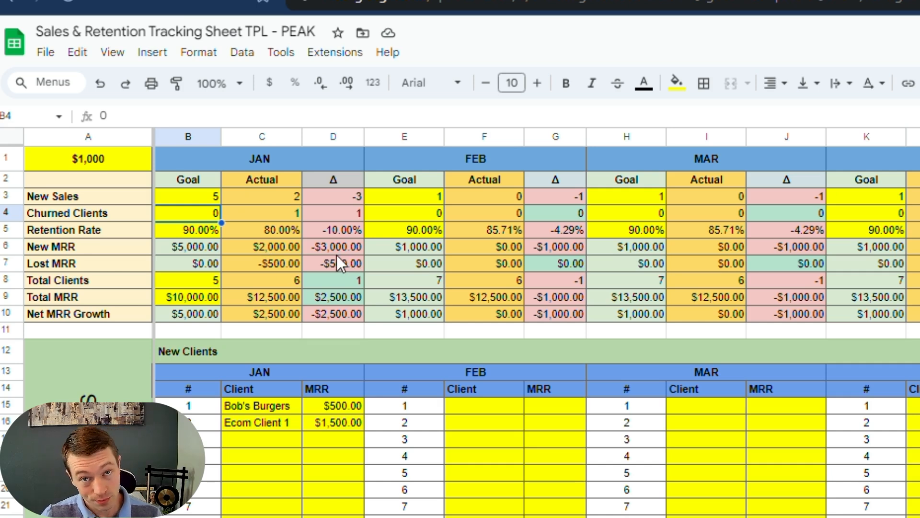
pyautogui.click(183, 232)
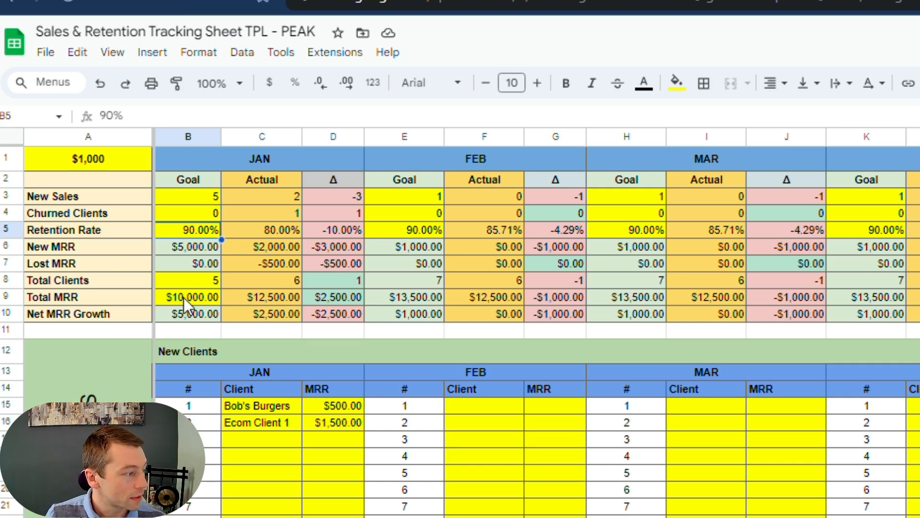
pyautogui.click(204, 280)
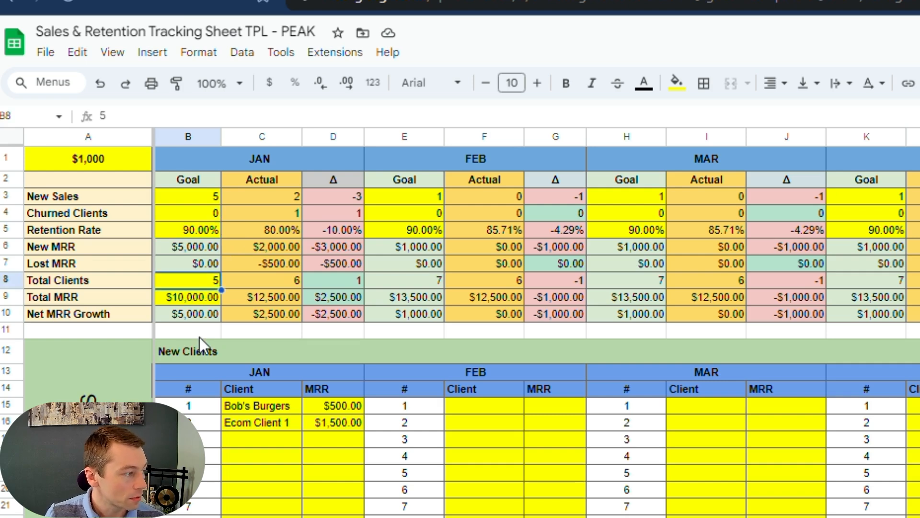
pyautogui.click(200, 299)
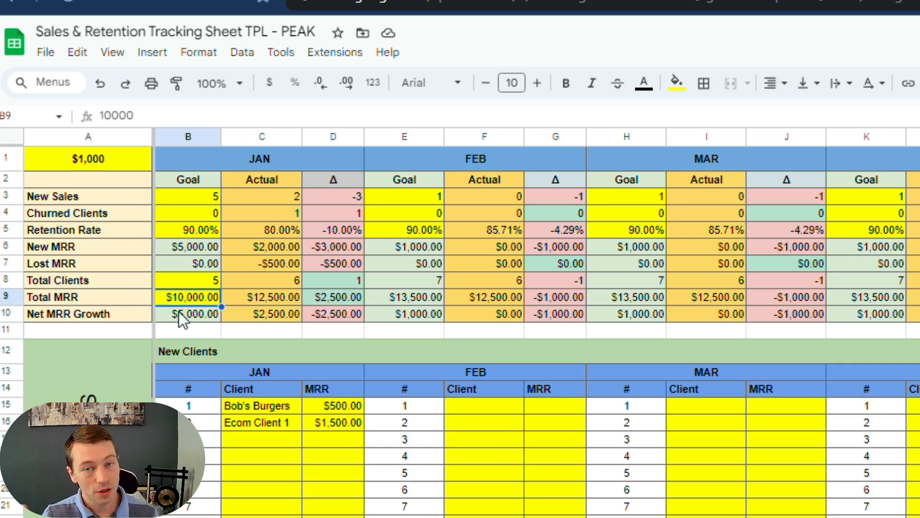
# Clear both January client names and their MRR amounts from the New Clients table.
pyautogui.click(248, 411)
pyautogui.moveTo(278, 427); pyautogui.dragTo(283, 405)
pyautogui.press('Delete')
pyautogui.press('Delete')
# Enter Jims Bean Co with an MRR of $1,500 as January's first new client.
pyautogui.click(277, 405)
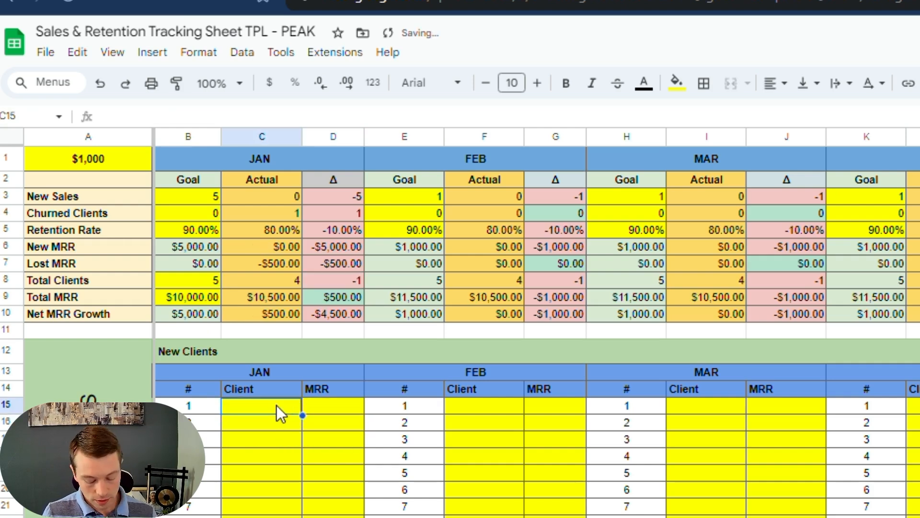
pyautogui.write('Jims Bean')
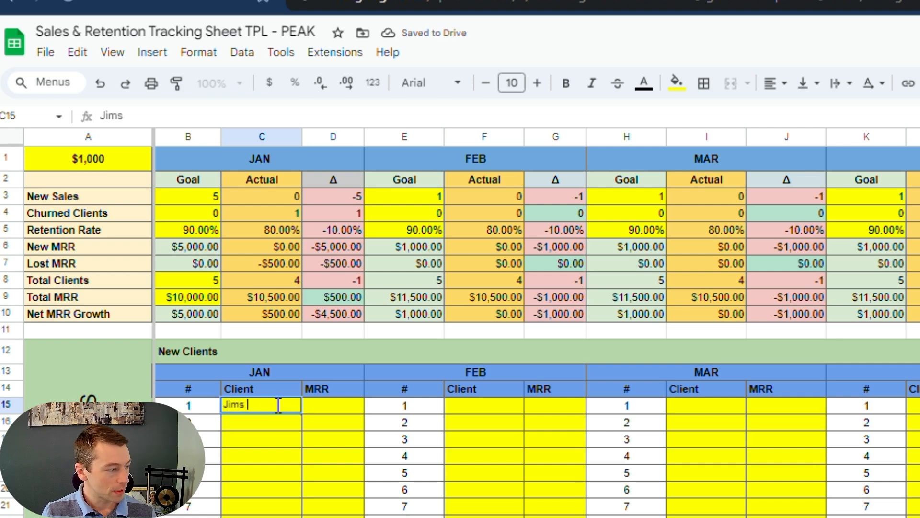
pyautogui.write(' Co')
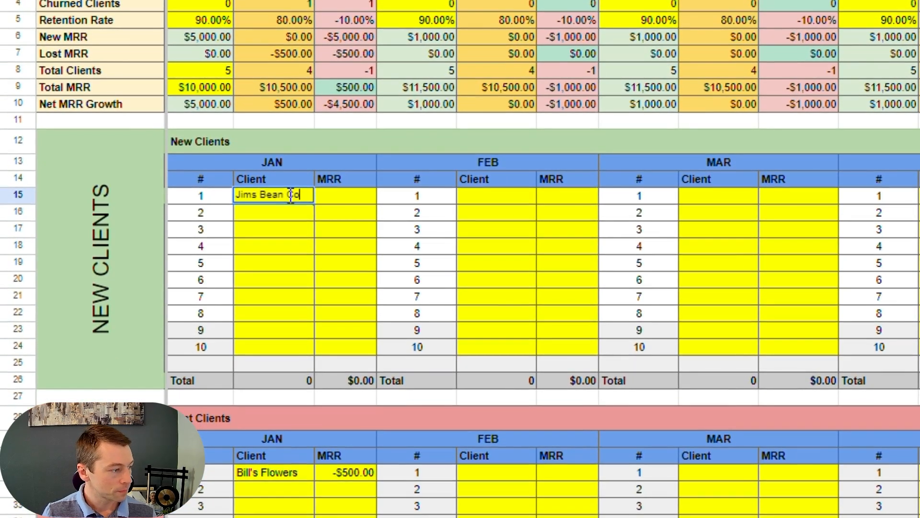
pyautogui.press('Tab')
pyautogui.write('1500')
pyautogui.press('Return')
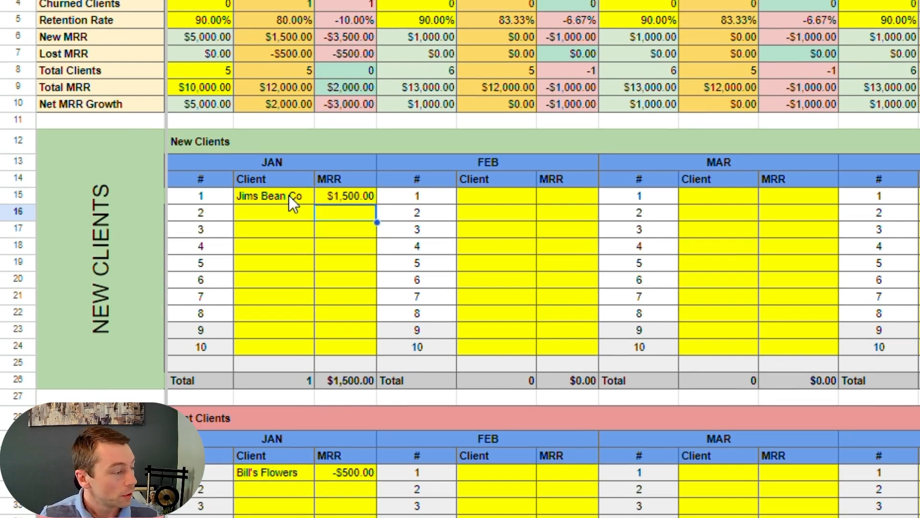
pyautogui.click(281, 213)
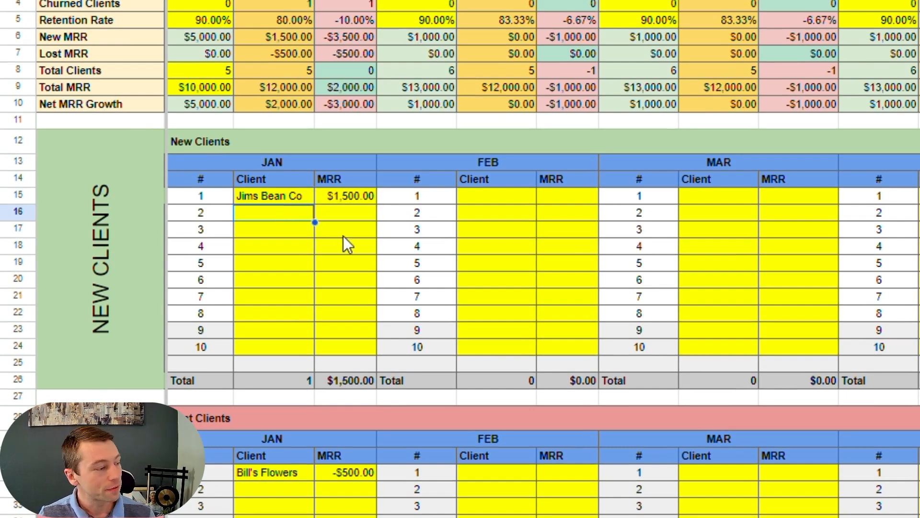
pyautogui.click(280, 234)
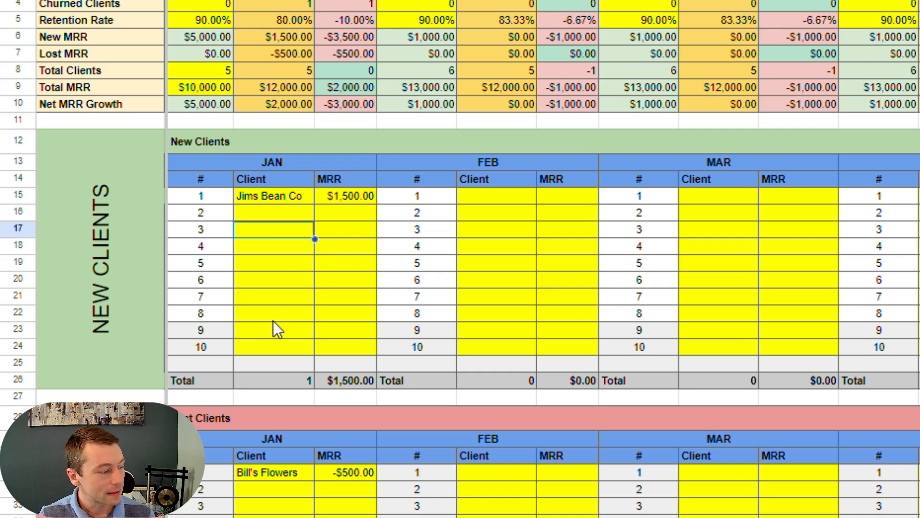
pyautogui.click(302, 346)
pyautogui.moveTo(322, 341); pyautogui.dragTo(336, 342)
pyautogui.click(298, 330)
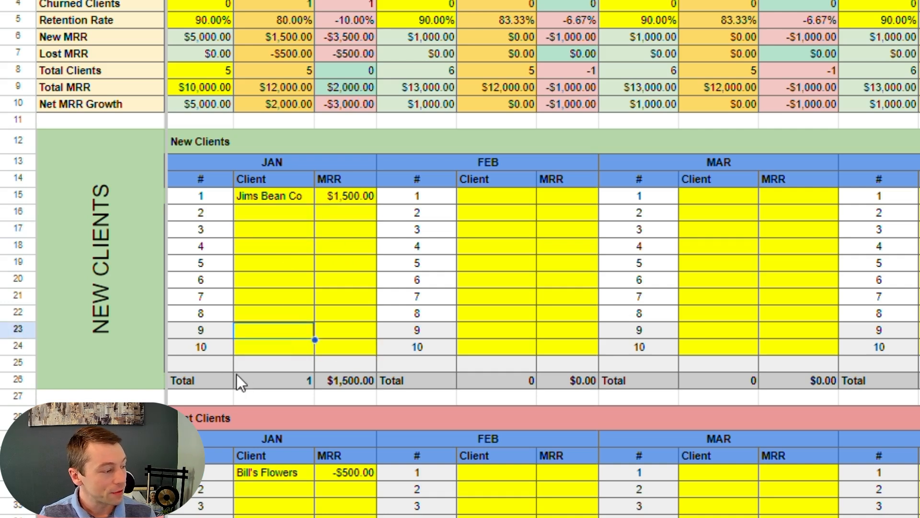
# Insert a row below row 24 in the New Clients table and number it 11 for January.
pyautogui.rightClick(18, 346)
pyautogui.click(225, 504)
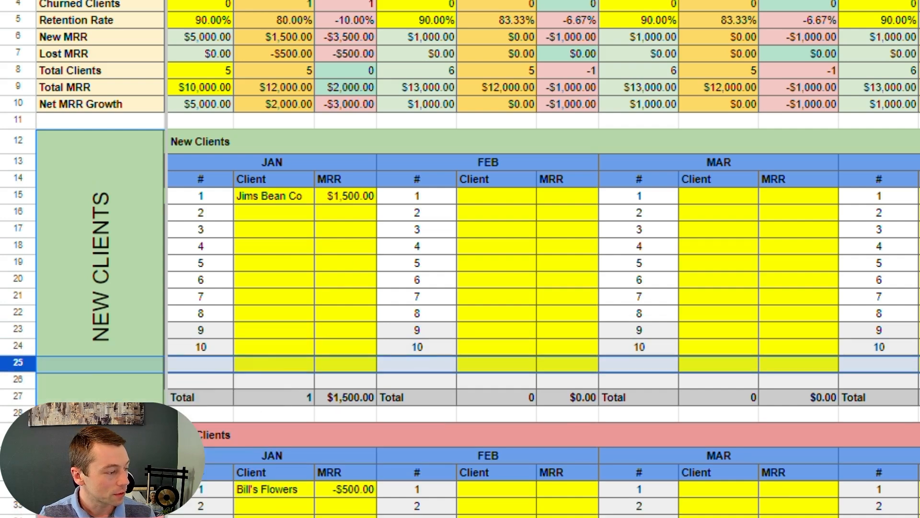
pyautogui.click(215, 369)
pyautogui.write('11')
pyautogui.click(261, 350)
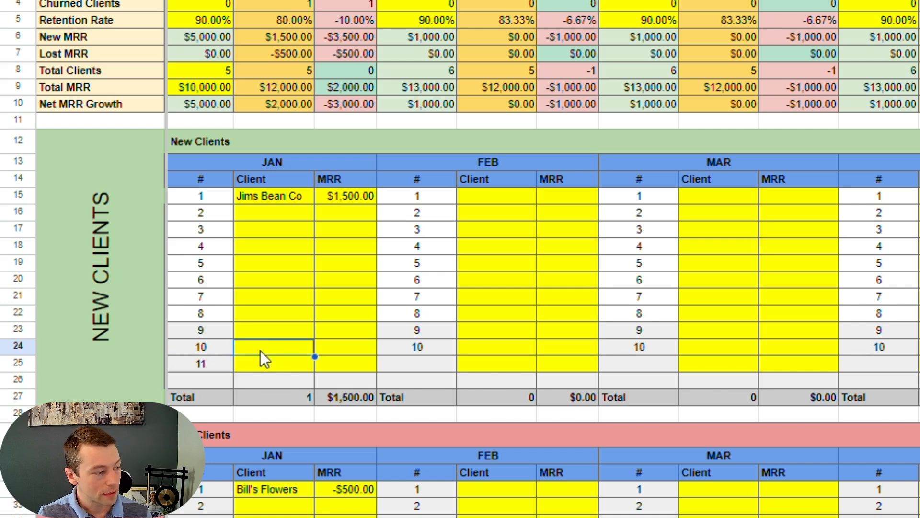
# Undo the number 11 and the row inserted in the New Clients table.
pyautogui.hotkey('ctrl', 'z')
pyautogui.hotkey('ctrl', 'z')
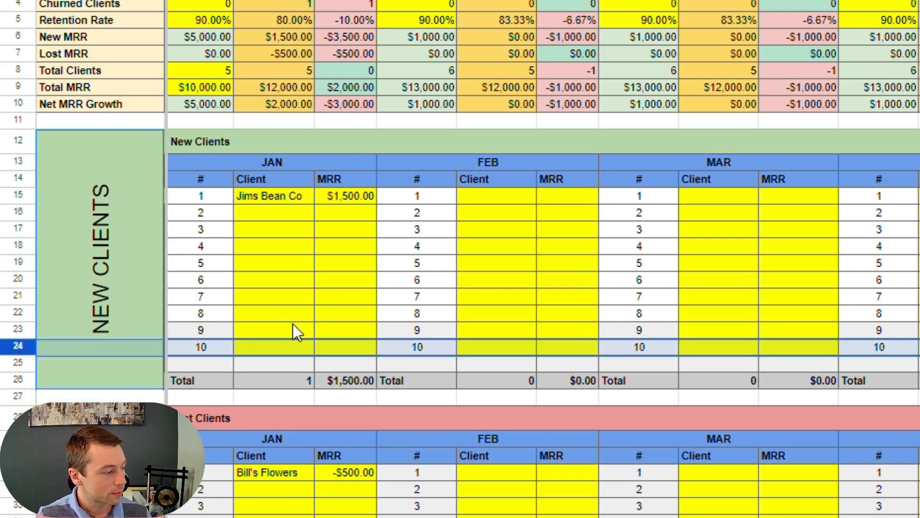
pyautogui.click(305, 299)
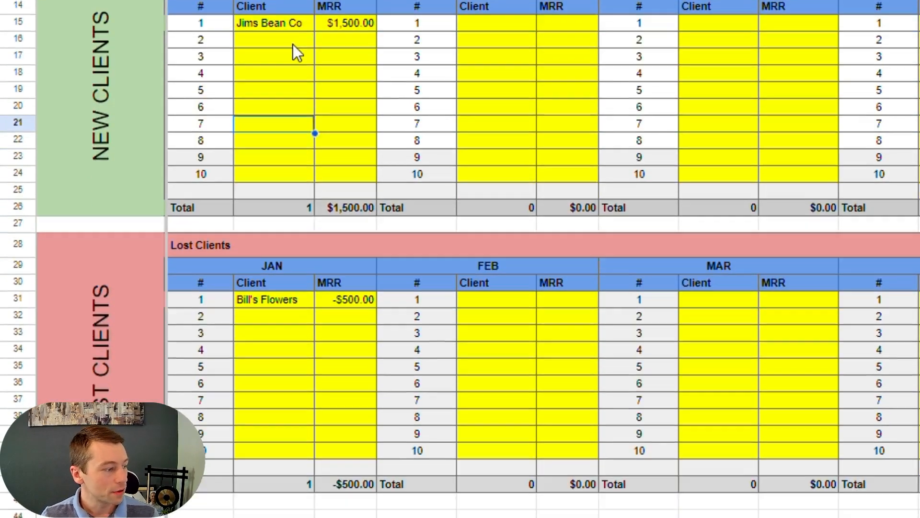
# Examine January's New Clients and Lost Clients entries and the difference column between goal and actual figures.
pyautogui.moveTo(293, 215); pyautogui.dragTo(319, 331)
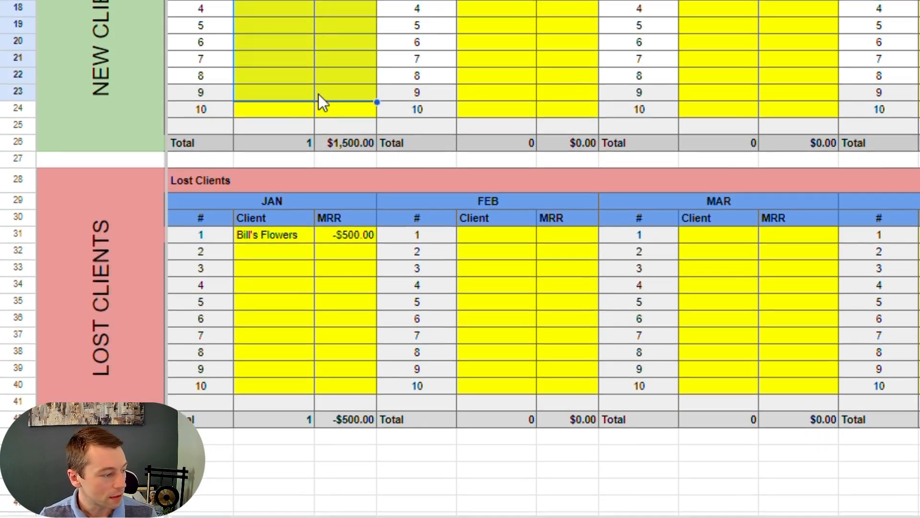
pyautogui.click(302, 112)
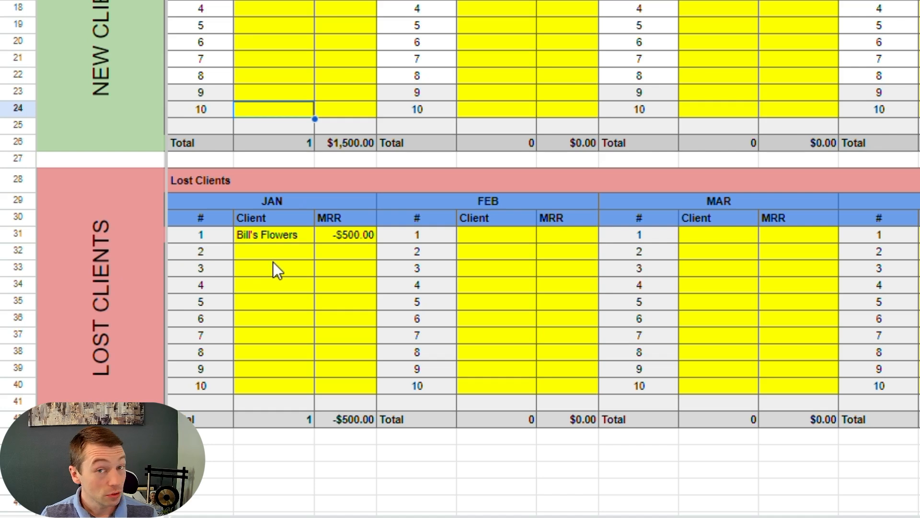
pyautogui.click(287, 238)
pyautogui.click(350, 236)
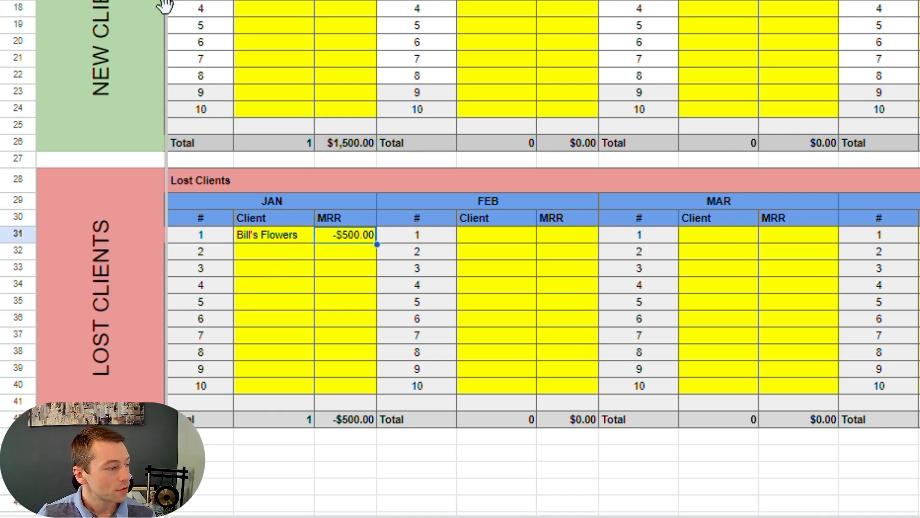
pyautogui.moveTo(287, 10); pyautogui.dragTo(335, 34)
pyautogui.moveTo(289, 240); pyautogui.dragTo(343, 342)
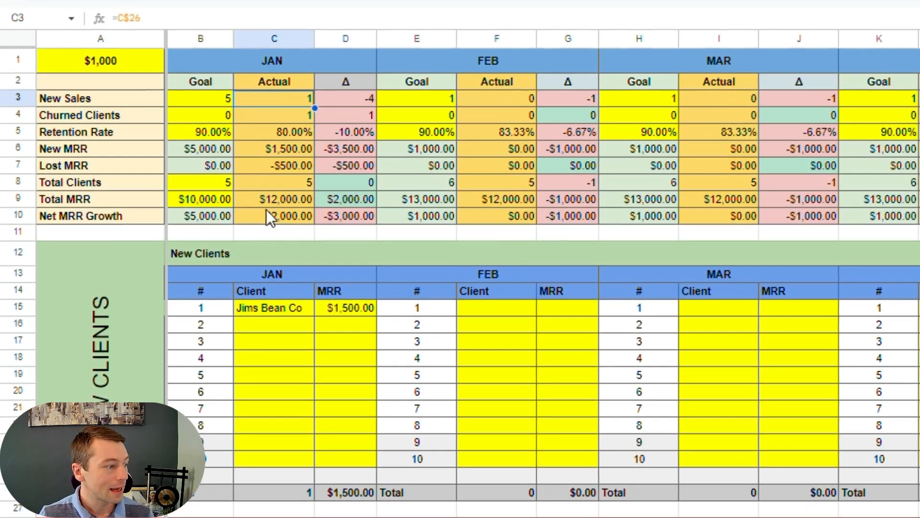
pyautogui.moveTo(360, 95); pyautogui.dragTo(346, 206)
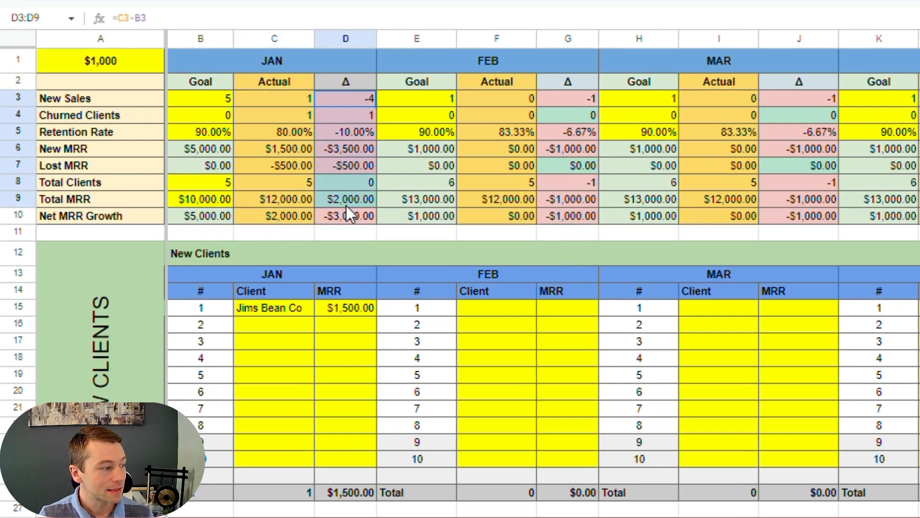
pyautogui.press('Up')
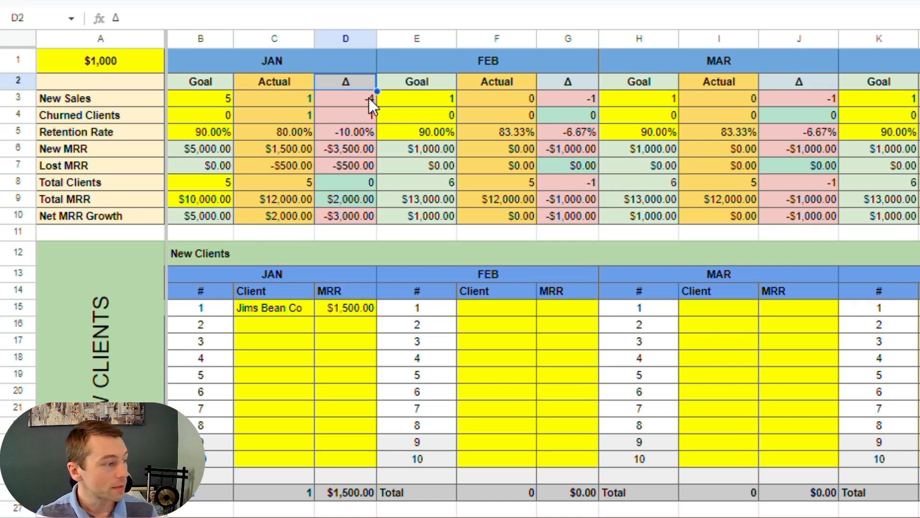
# Compare January's New Sales goal with the actual figure and review the differences for all metrics from New Sales to Net MRR Growth.
pyautogui.click(229, 94)
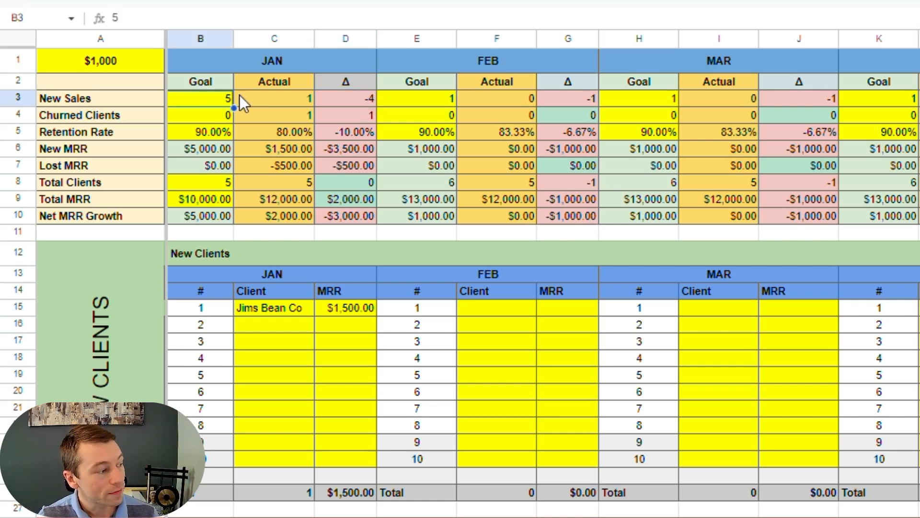
pyautogui.click(266, 97)
pyautogui.click(367, 99)
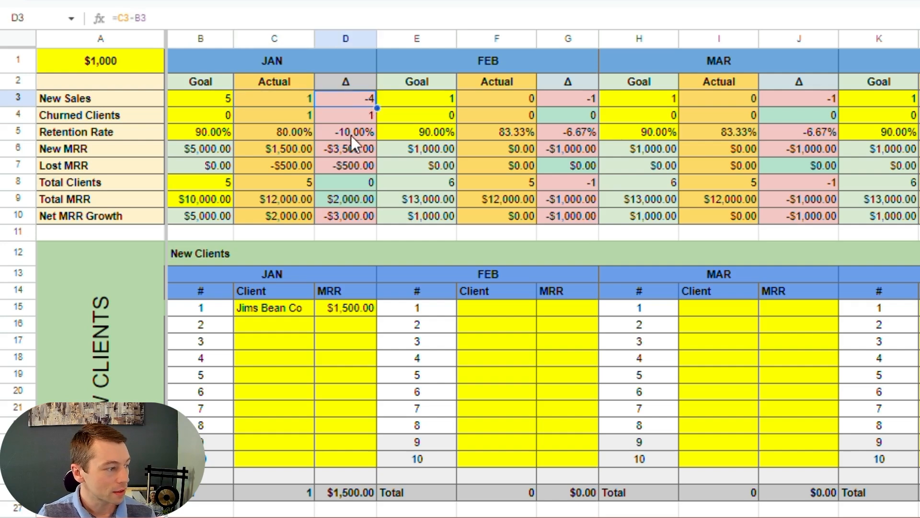
pyautogui.moveTo(357, 132); pyautogui.dragTo(361, 217)
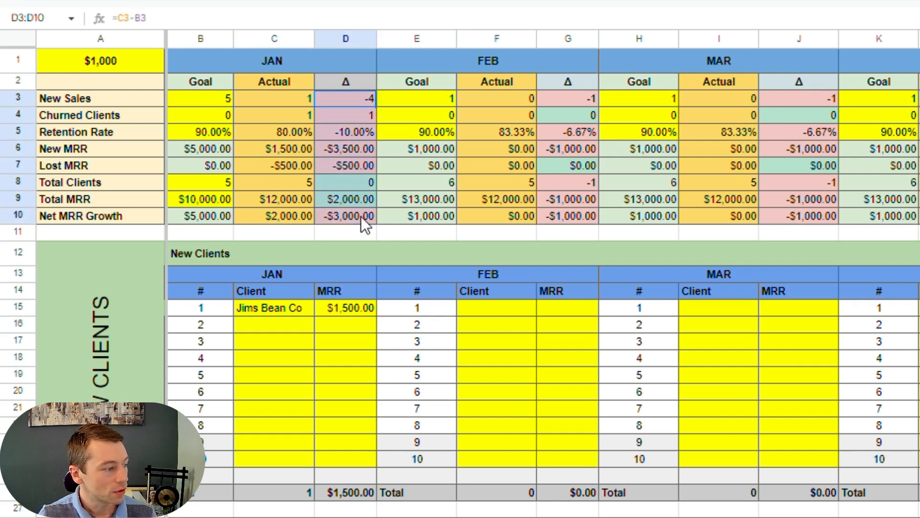
pyautogui.click(412, 101)
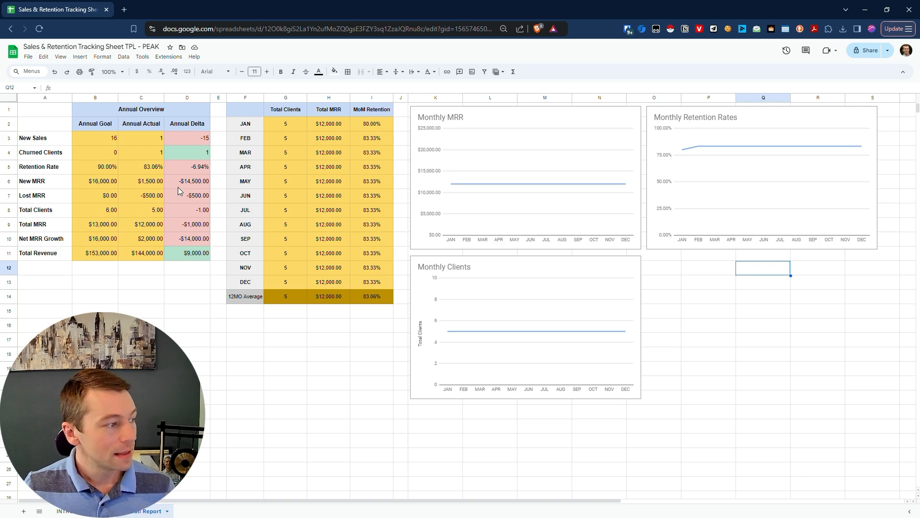
# Review the annual report's monthly Total Clients, Total MRR and MoM Retention columns and the Annual Overview's goal, actual and delta figures.
pyautogui.moveTo(281, 126); pyautogui.dragTo(289, 239)
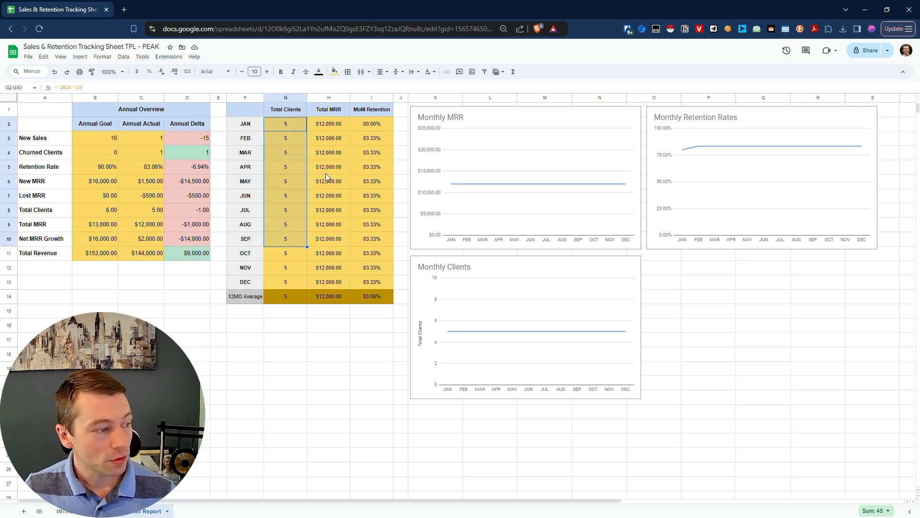
pyautogui.moveTo(327, 152); pyautogui.dragTo(341, 176)
pyautogui.moveTo(367, 138); pyautogui.dragTo(369, 185)
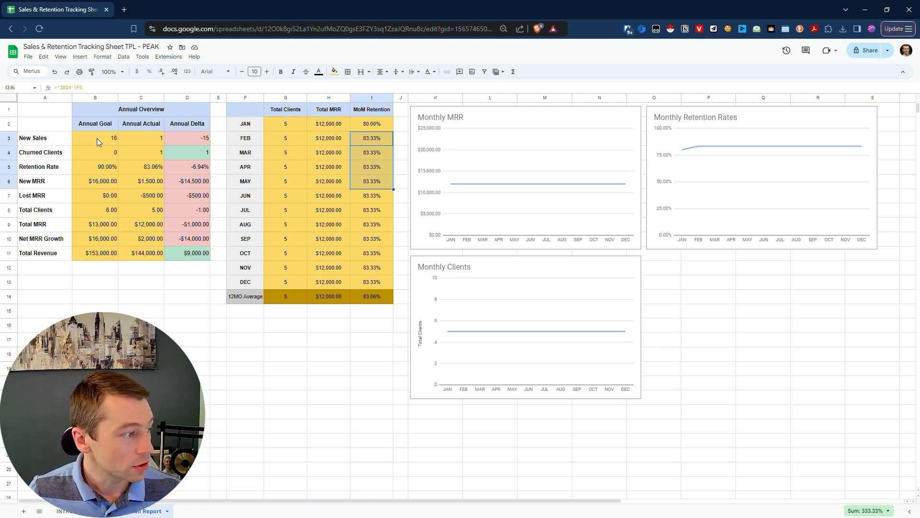
pyautogui.moveTo(99, 142); pyautogui.dragTo(197, 253)
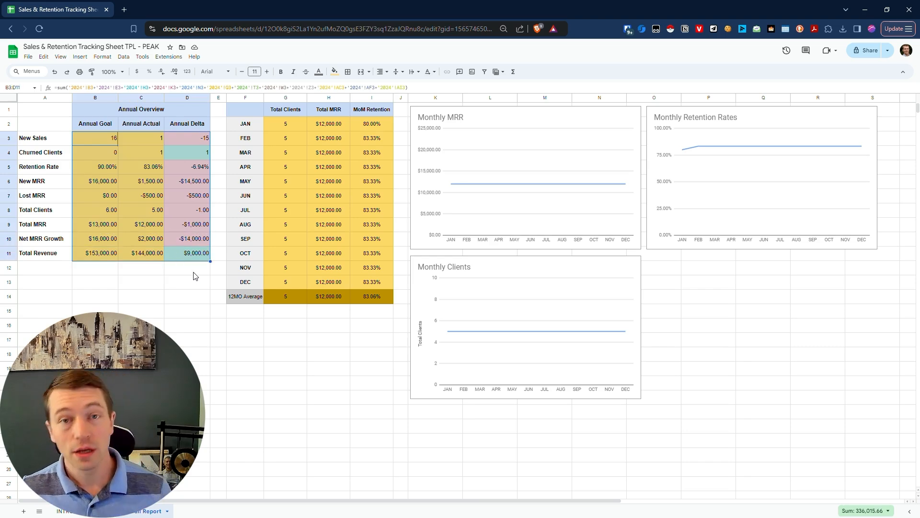